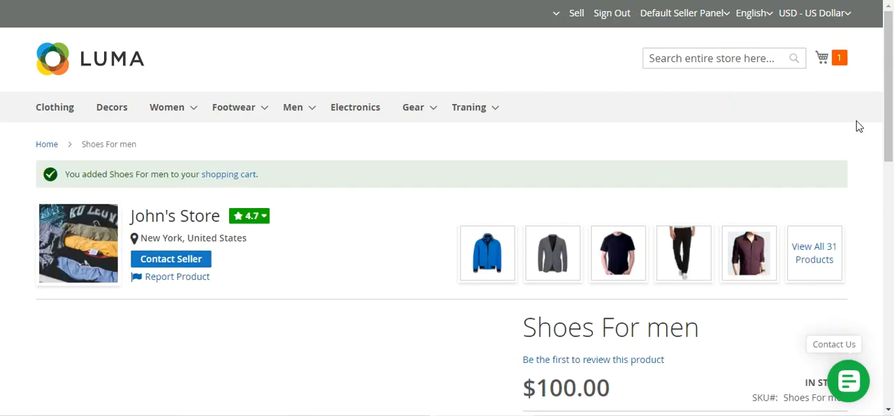
Step: Open the shopping cart containing Shoes For men and proceed to checkout
click(841, 60)
click(739, 150)
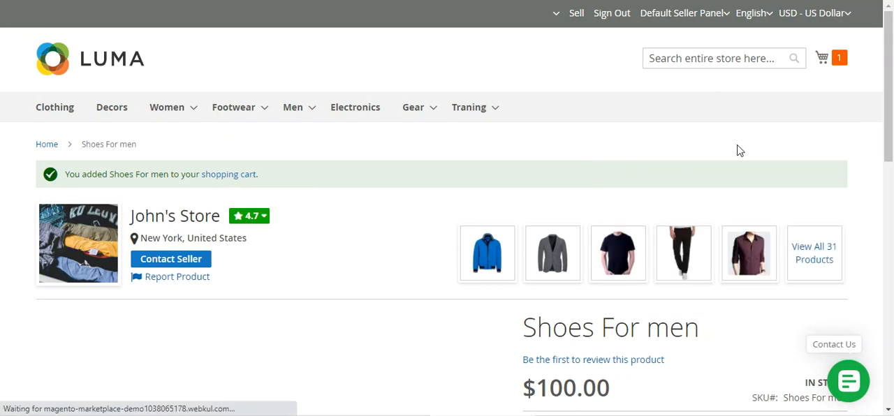
scroll(660, 143, down, 2)
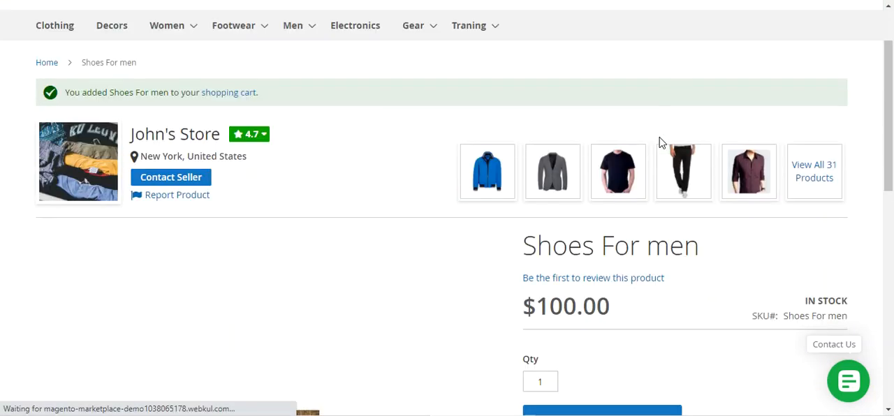
scroll(661, 143, up, 2)
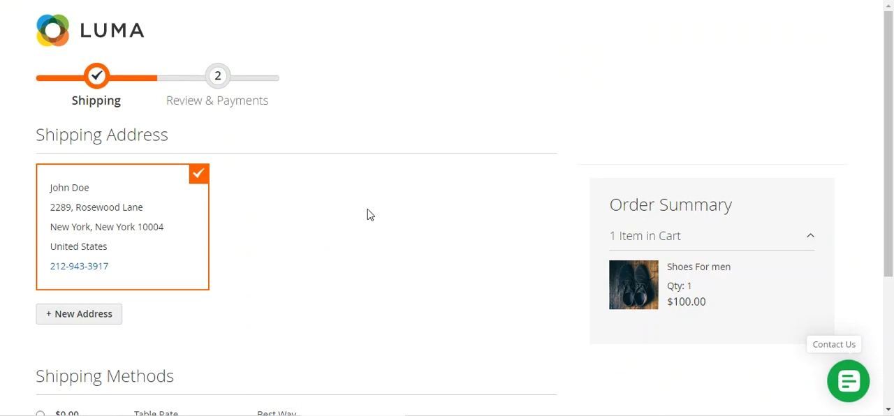
Step: Choose the $0.00 Table Rate shipping method and place the order with Check / Money order payment
scroll(382, 213, down, 3)
click(41, 220)
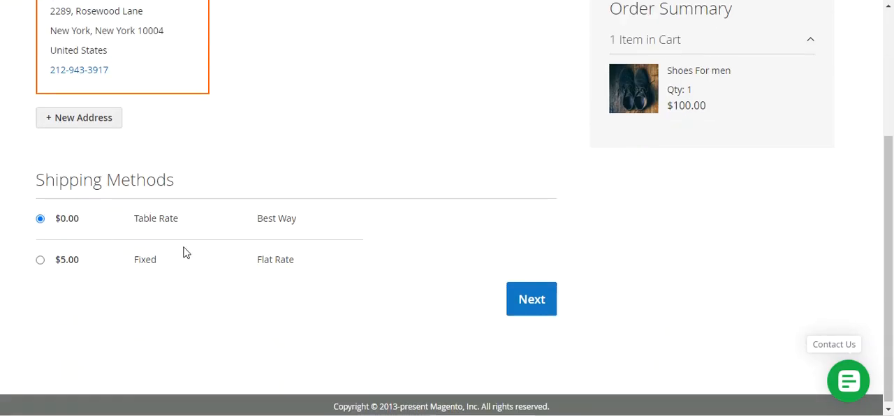
click(549, 300)
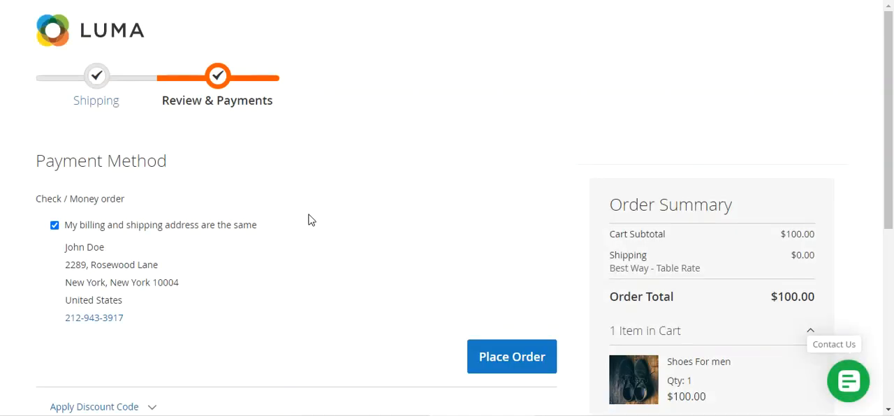
scroll(308, 219, down, 2)
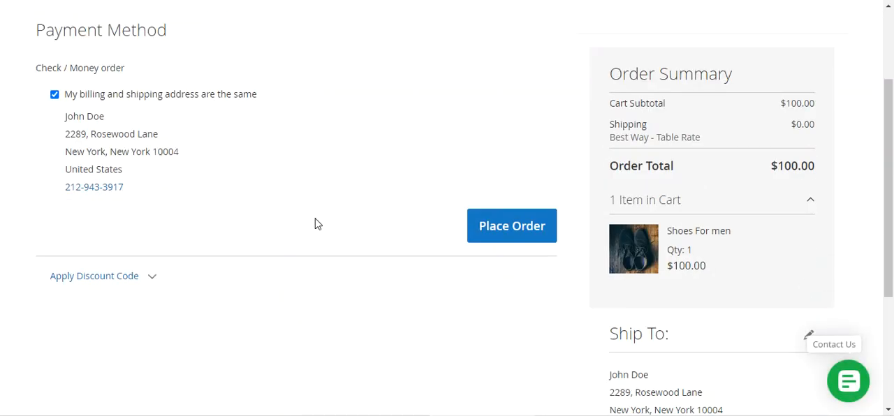
click(520, 233)
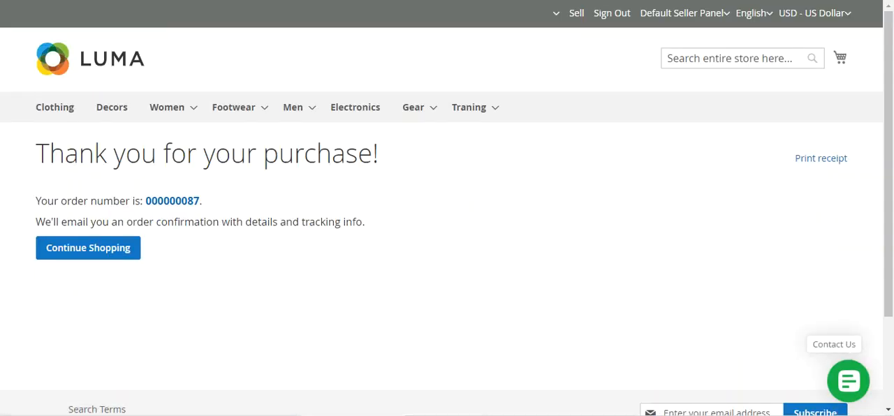
Step: Go to the seller's order history from the account area and view the newest pending Shoes For men order
click(556, 13)
click(513, 43)
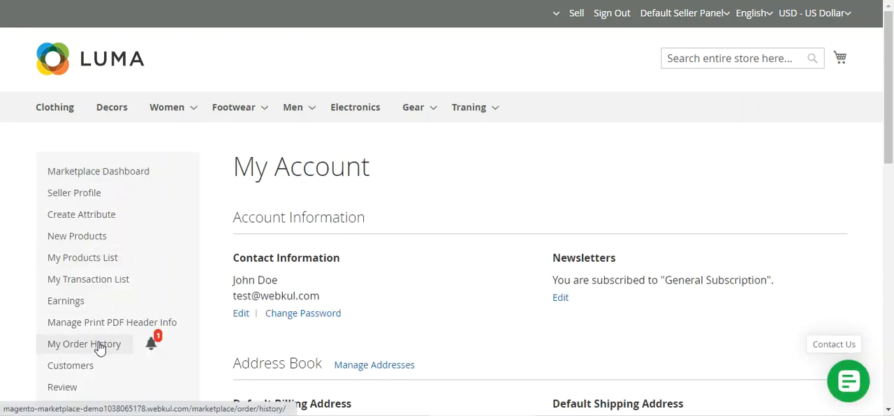
click(103, 352)
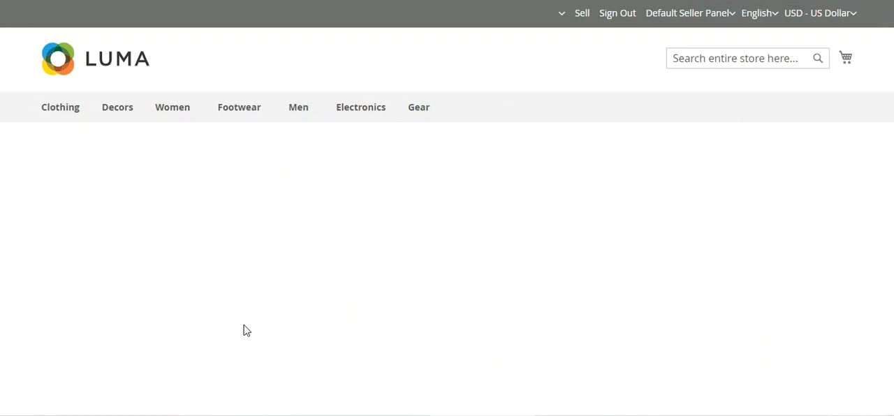
scroll(317, 278, down, 1)
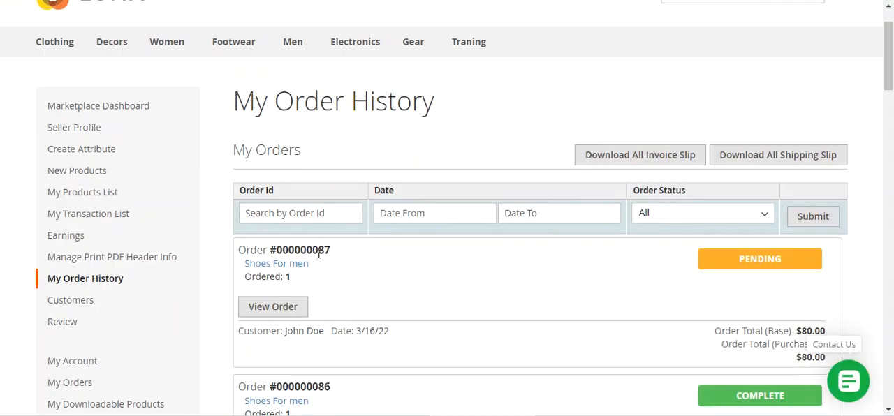
click(288, 308)
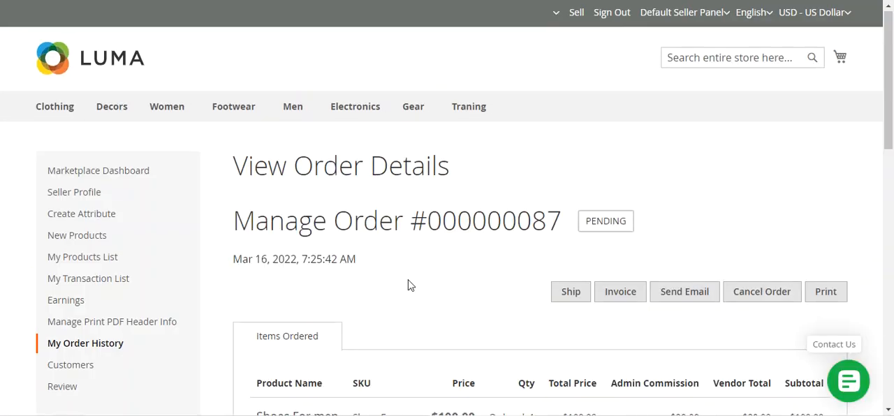
Step: Create an invoice for the pending Shoes For men order
scroll(631, 247, down, 1)
click(625, 228)
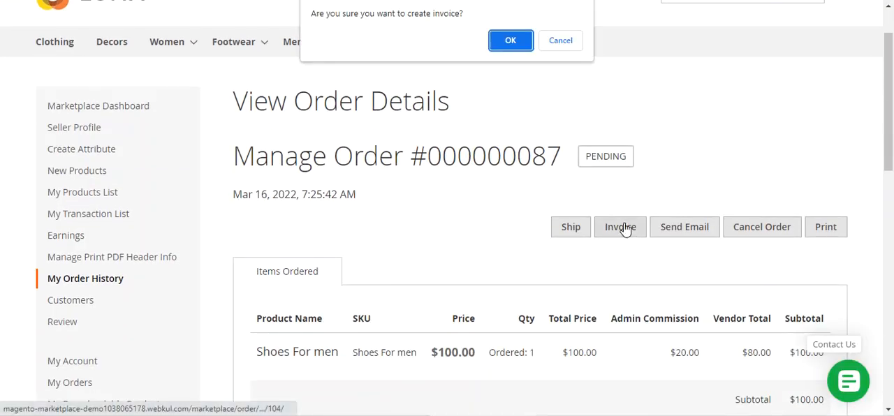
click(514, 42)
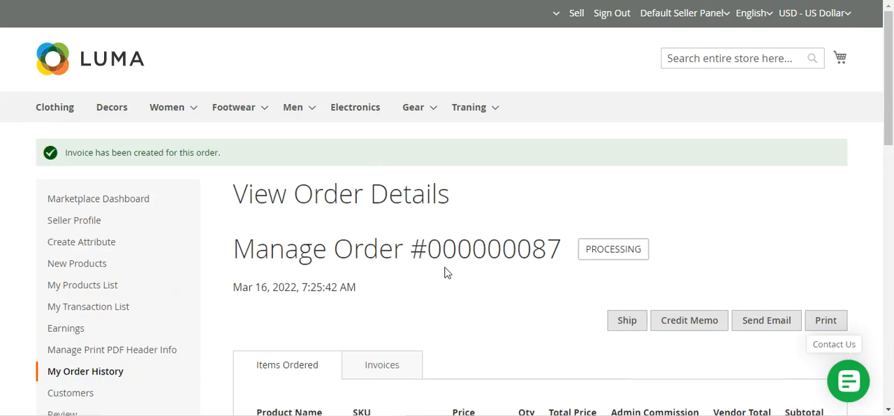
Step: Enter the tracking number under the order's shipping method and create the shipment
scroll(591, 209, down, 6)
scroll(591, 209, down, 5)
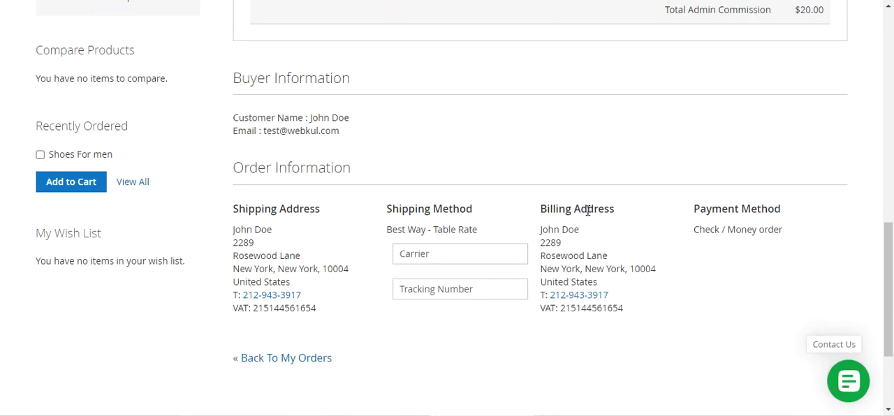
click(450, 158)
click(450, 194)
scroll(496, 230, up, 11)
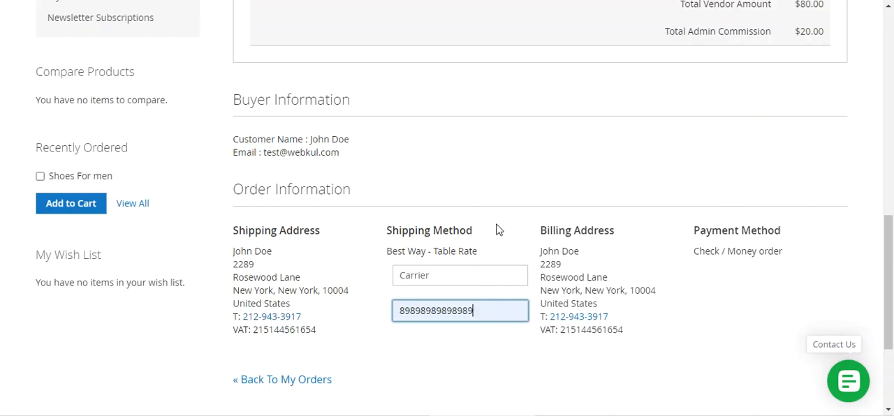
scroll(617, 242, down, 2)
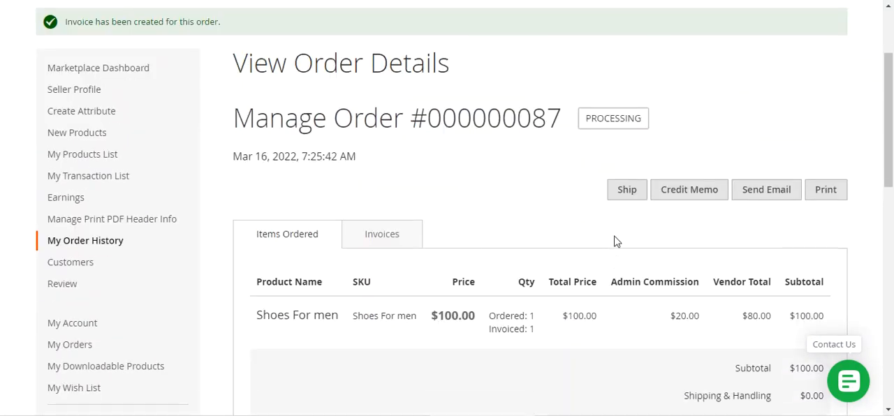
click(628, 192)
click(521, 43)
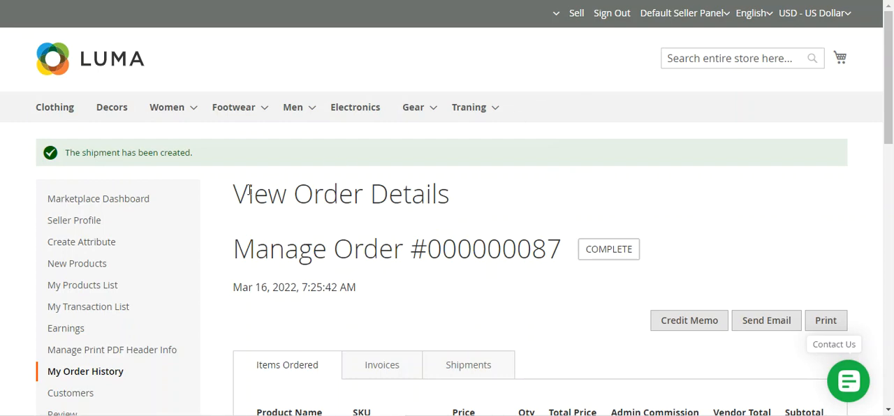
Step: Open the seller's transaction list and submit a withdrawal request for the remaining payout
click(109, 309)
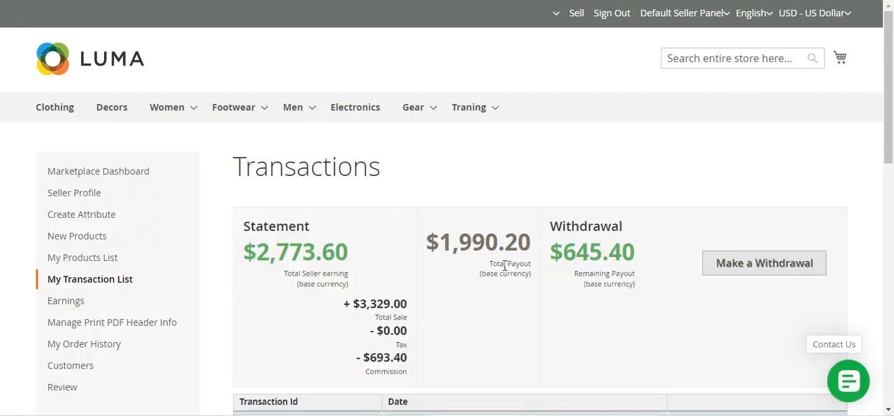
drag(500, 266, 636, 293)
click(548, 292)
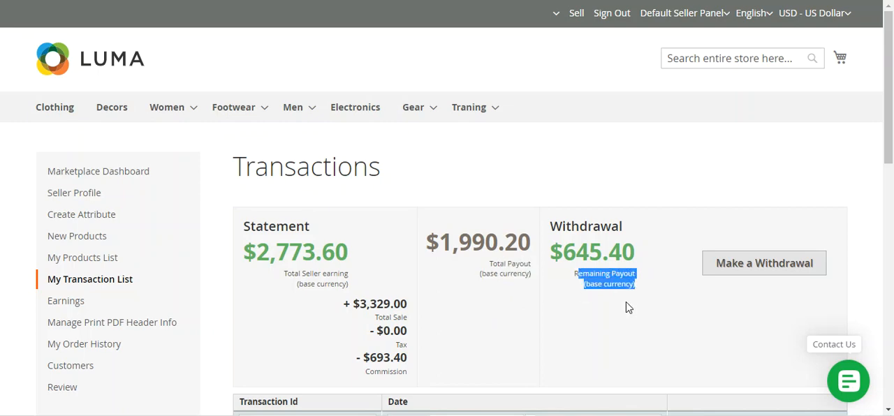
click(626, 307)
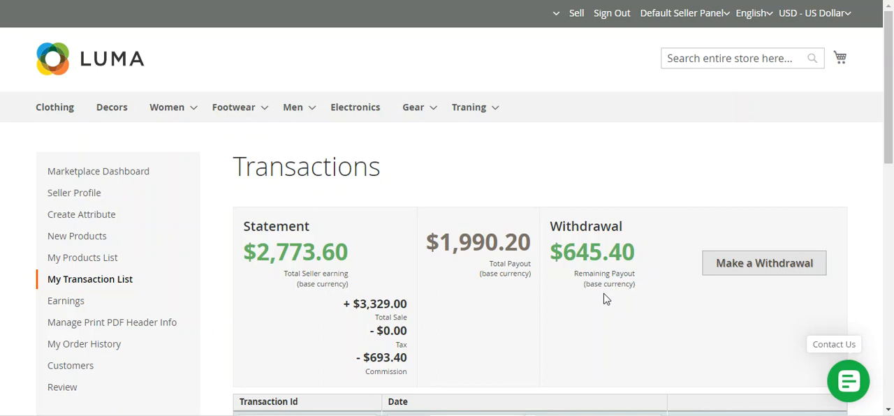
click(752, 272)
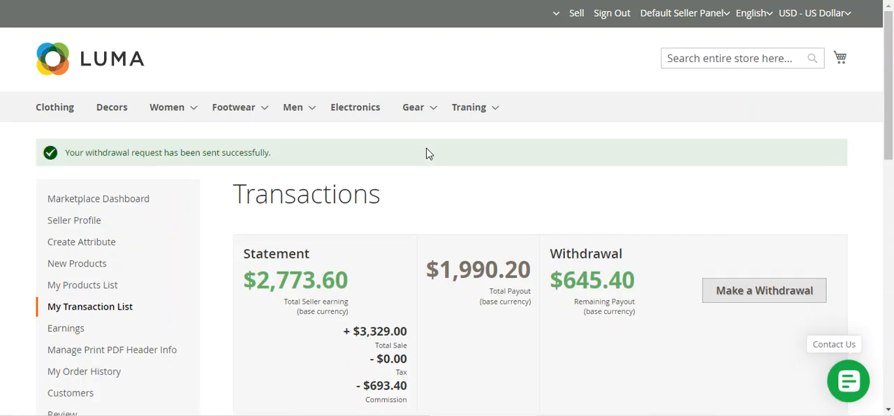
drag(80, 153, 275, 160)
click(280, 157)
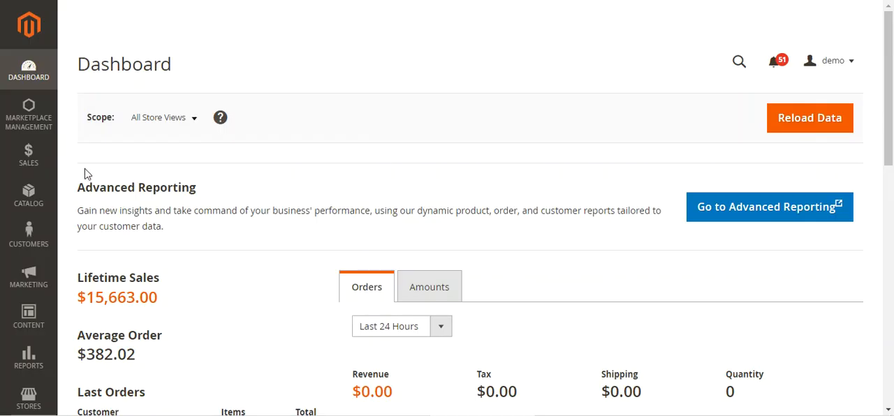
Step: Switch to the Magento admin panel, try to open seller management, and sign in again with the prefilled demo credentials
click(39, 127)
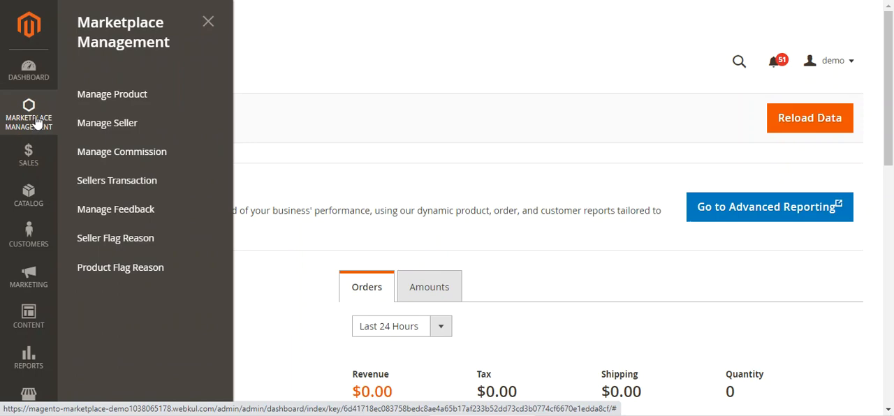
click(131, 128)
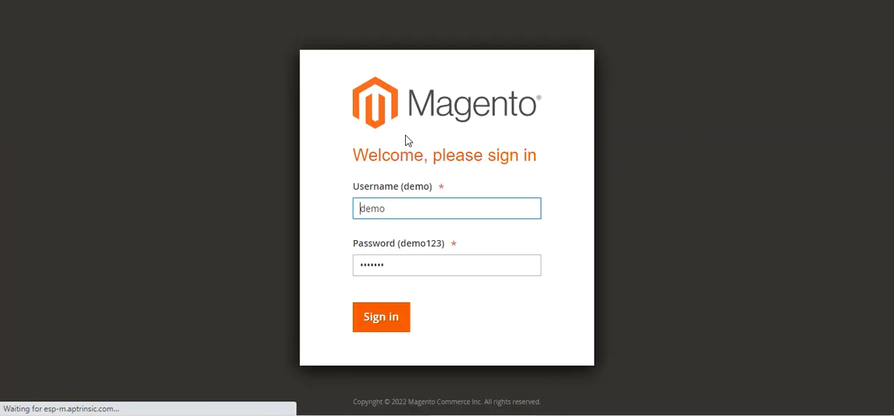
click(388, 320)
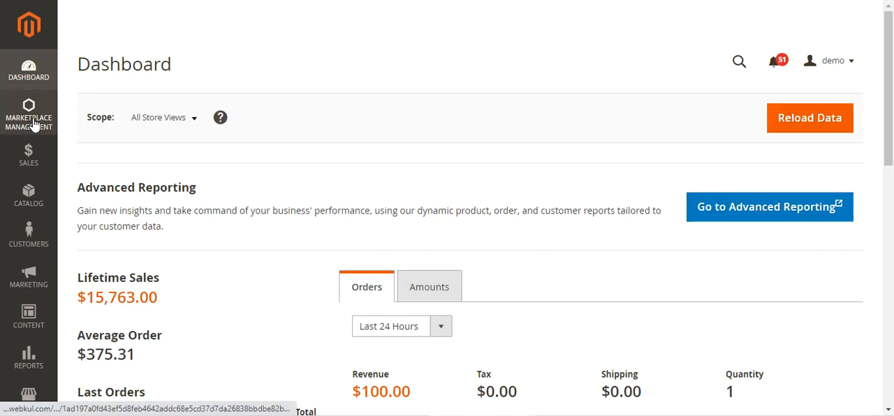
Step: Open the marketplace's seller list and go to the orders of the approved New York seller with seller ID 1
click(33, 123)
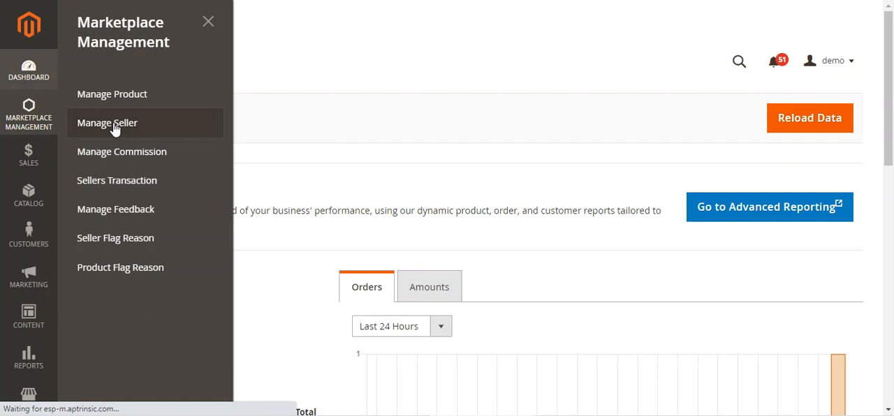
click(114, 129)
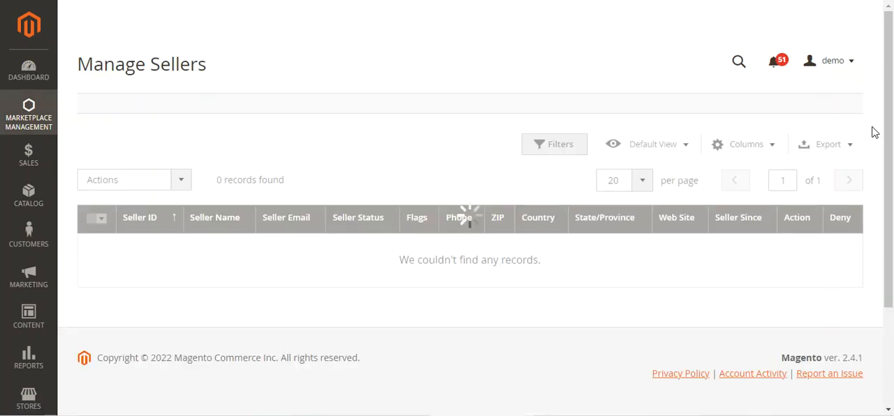
scroll(879, 125, down, 1)
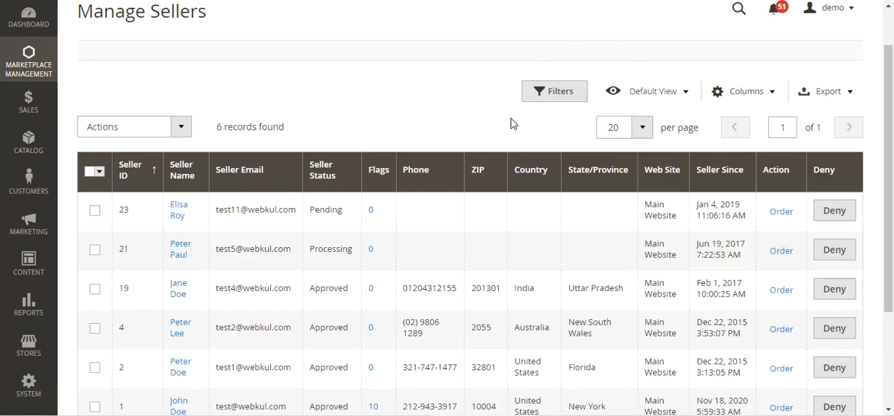
scroll(413, 251, down, 3)
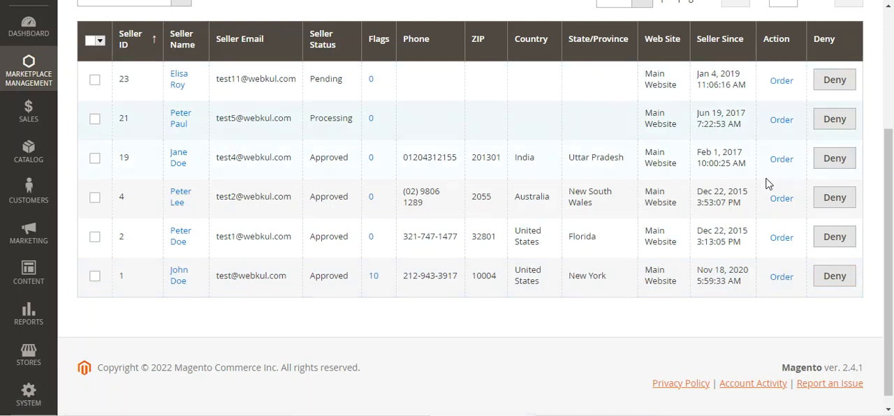
click(780, 278)
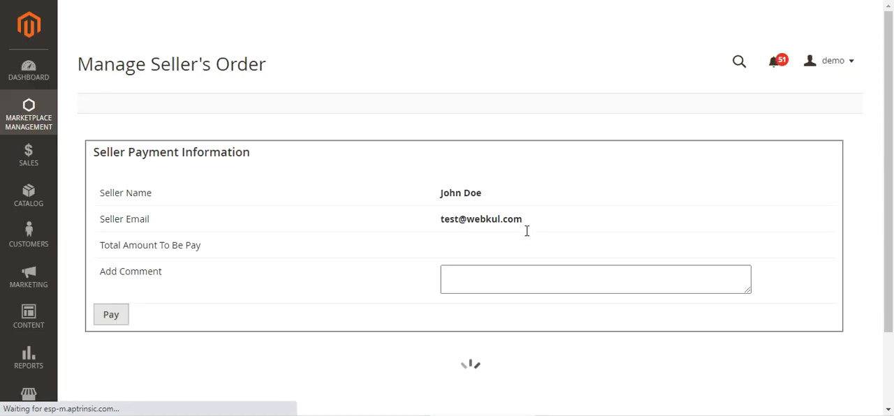
Step: Review the seller payment information and look through the seller's order list for the Mar 16, 2022 order
drag(891, 60, 889, 83)
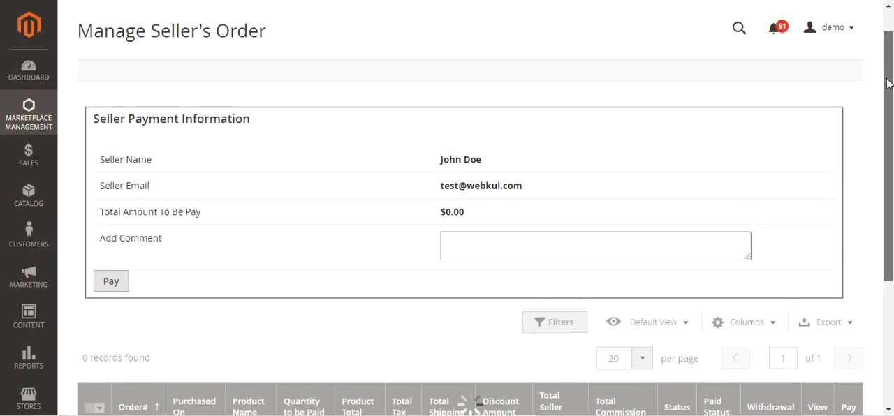
drag(95, 120, 253, 124)
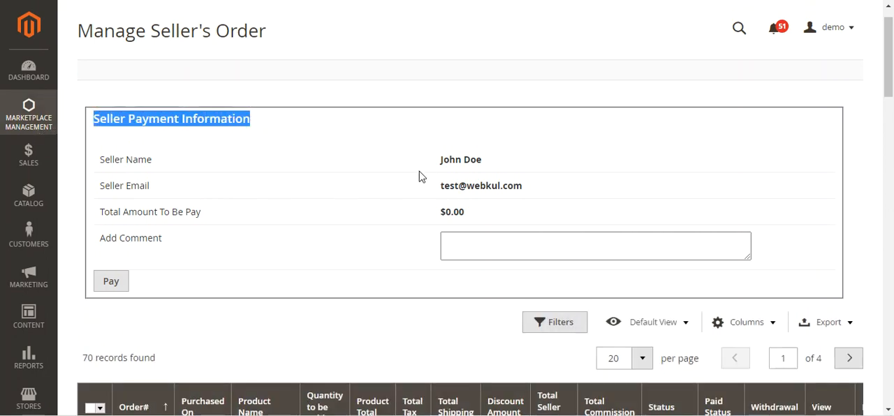
click(450, 193)
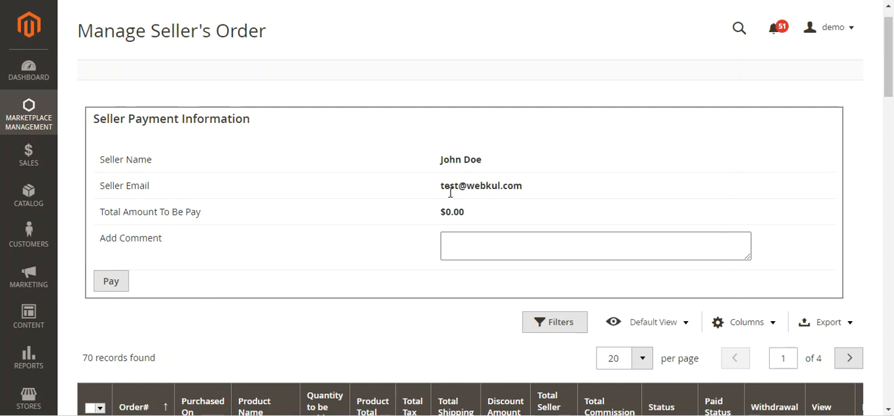
scroll(360, 247, down, 1)
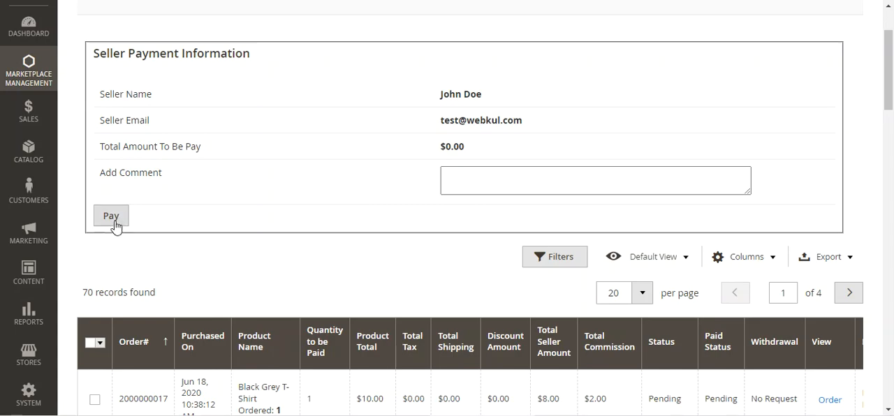
scroll(197, 233, down, 3)
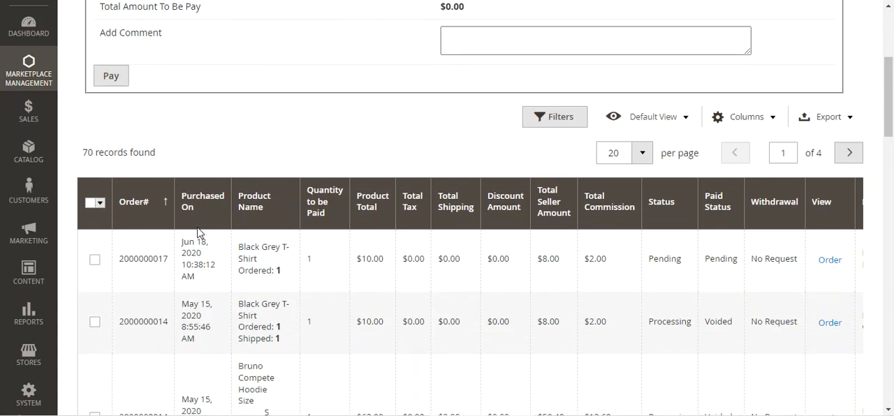
scroll(188, 217, down, 2)
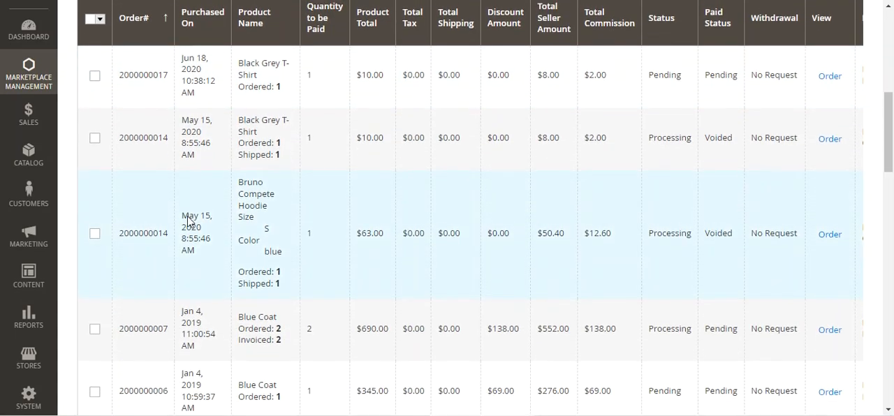
scroll(187, 216, up, 1)
scroll(167, 189, down, 1)
scroll(171, 202, down, 11)
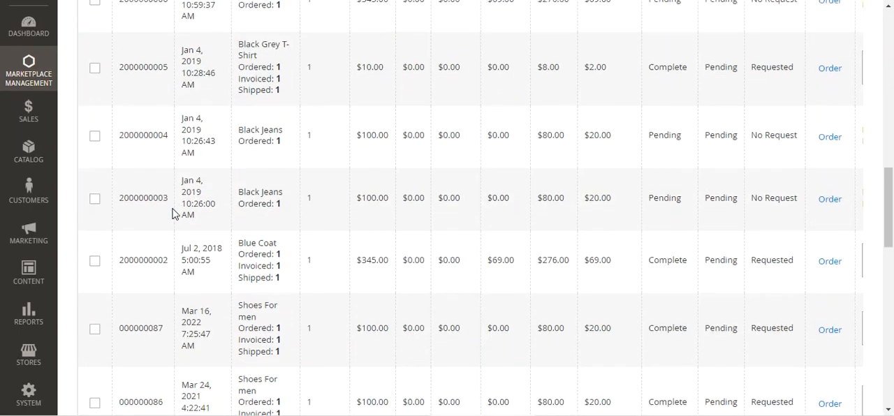
scroll(158, 238, up, 2)
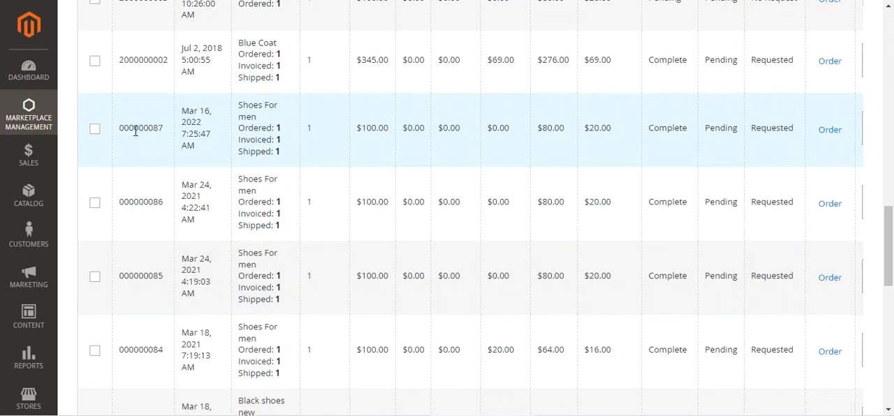
drag(130, 130, 173, 155)
scroll(739, 304, down, 9)
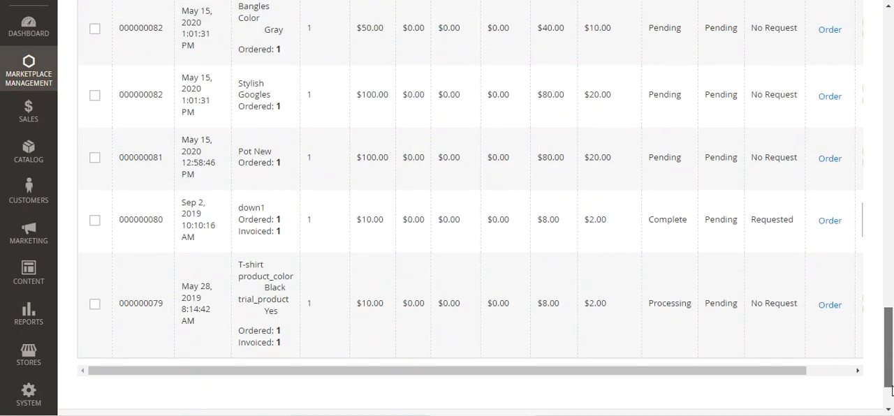
Step: Examine the Pay column of the seller's order list, dismissing the browser's password warning
drag(798, 328, 856, 327)
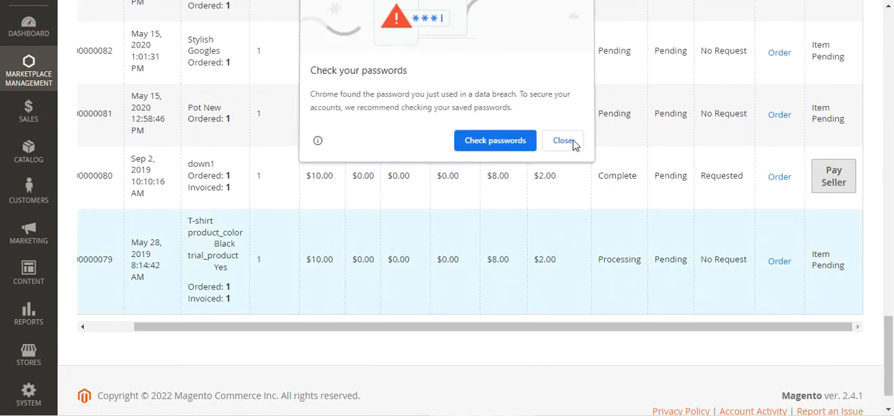
click(569, 142)
scroll(361, 195, up, 7)
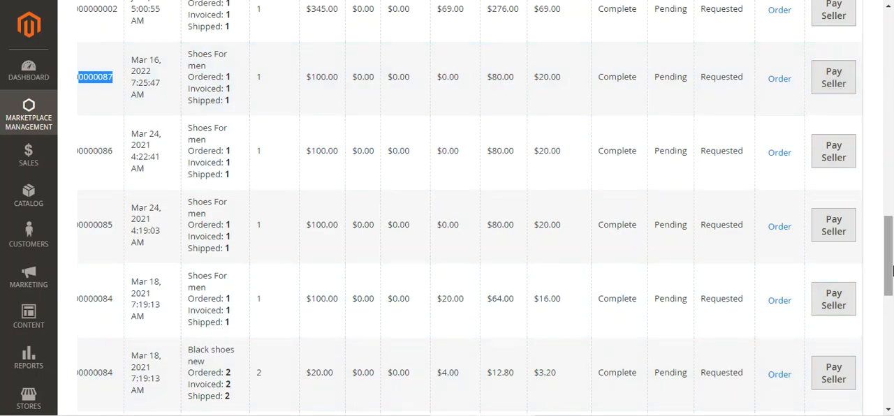
scroll(860, 303, down, 8)
drag(791, 294, 726, 303)
scroll(145, 199, up, 5)
scroll(145, 199, up, 5)
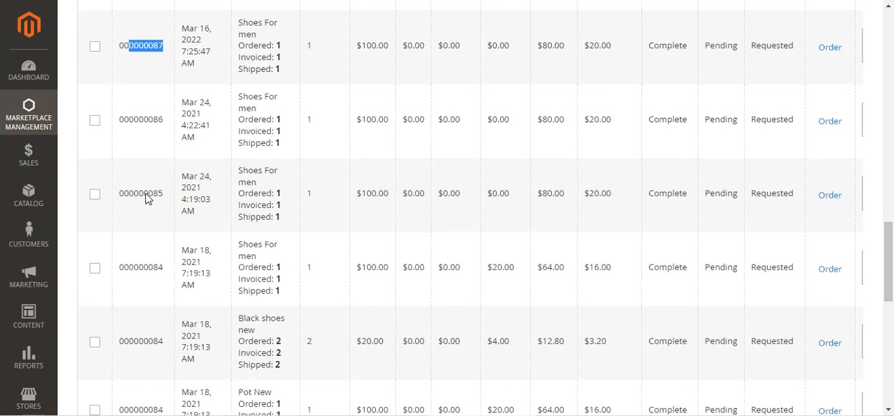
Step: Select the Mar 16, 2022 "Shoes For men" order for payment and compare its seller amount with the total to pay
click(95, 180)
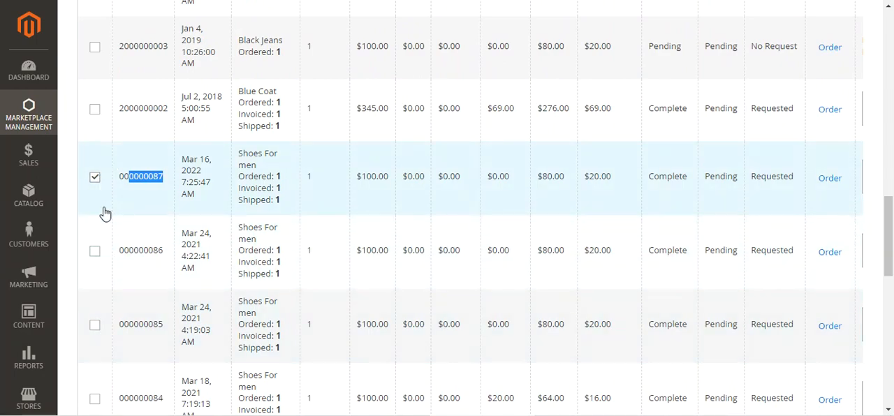
scroll(101, 297, up, 15)
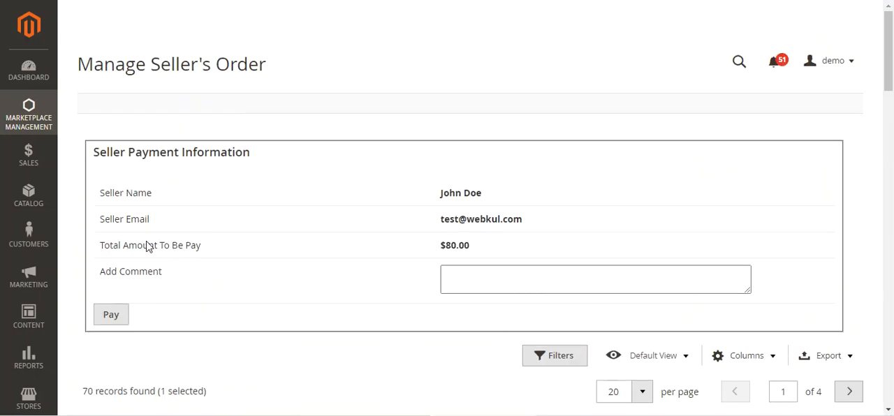
drag(110, 253, 233, 252)
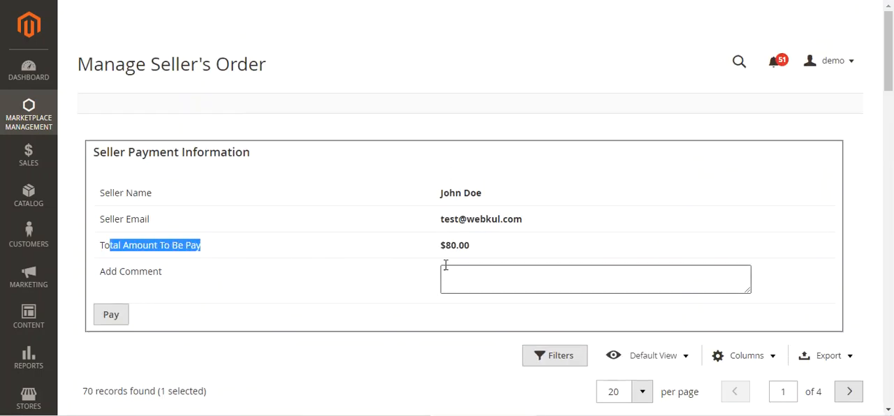
scroll(426, 264, down, 6)
scroll(419, 269, down, 7)
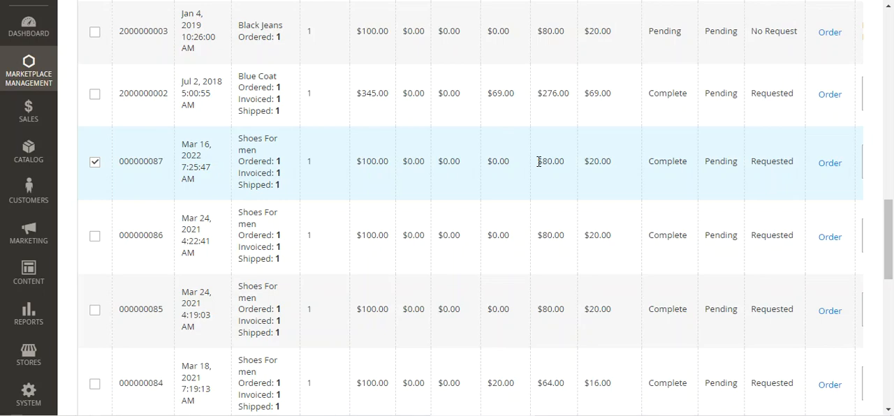
scroll(369, 168, up, 15)
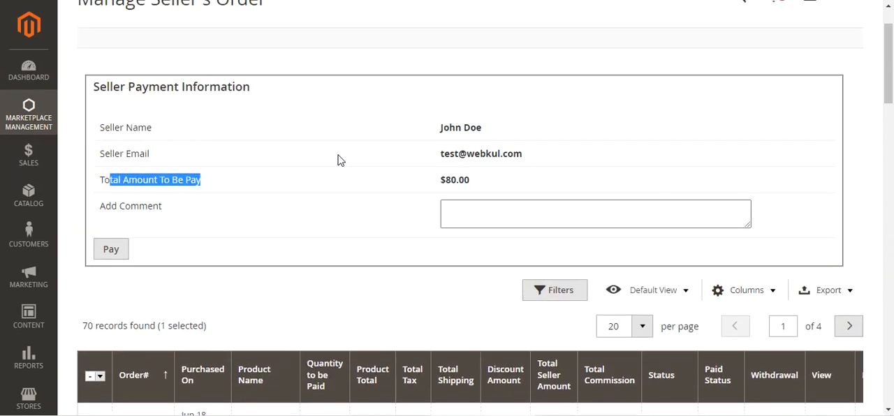
click(235, 203)
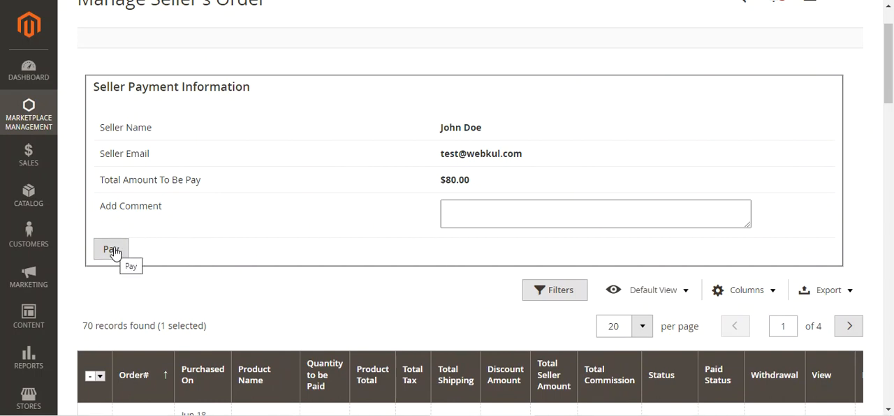
Step: Check the total payable amount, add a comment naming the order the payment is for, and pay the seller
drag(444, 182, 473, 183)
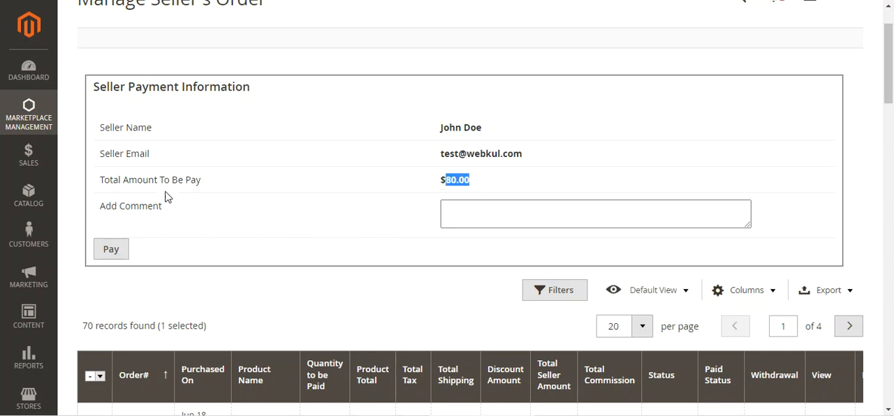
drag(108, 182, 199, 182)
drag(441, 180, 472, 182)
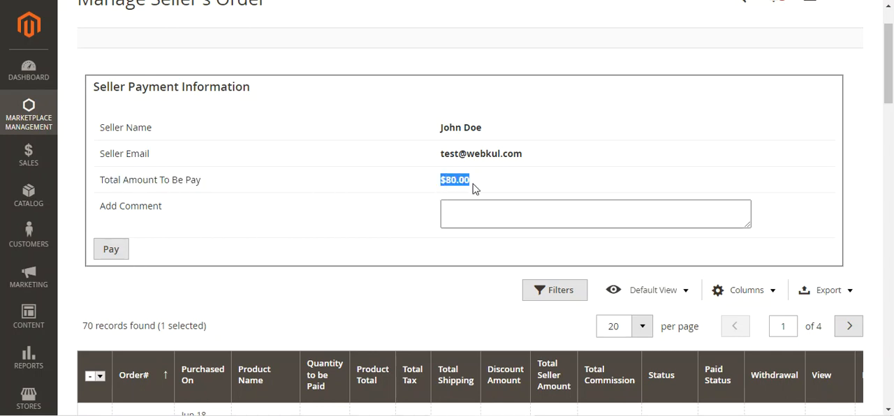
click(516, 208)
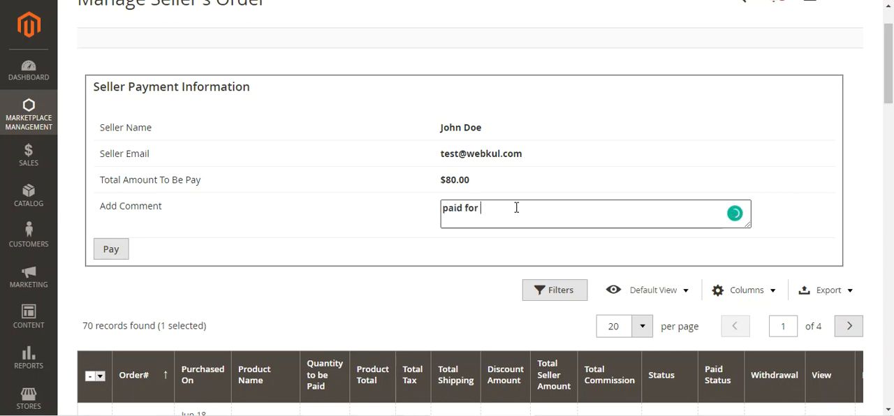
click(115, 256)
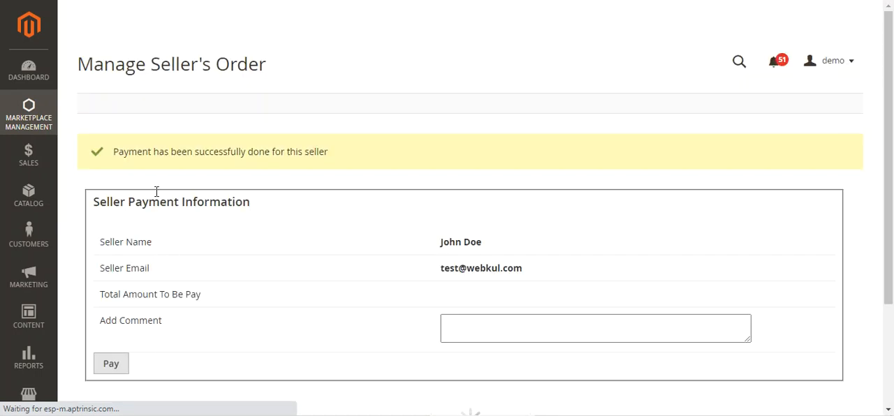
Step: Check the payment message and the Mar 16, 2022 order's paid status and pay action in the seller's order list
drag(142, 154, 325, 154)
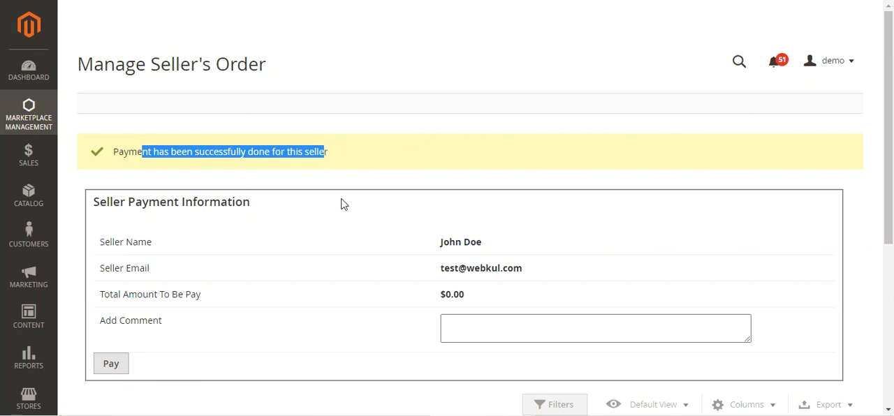
scroll(356, 259, down, 6)
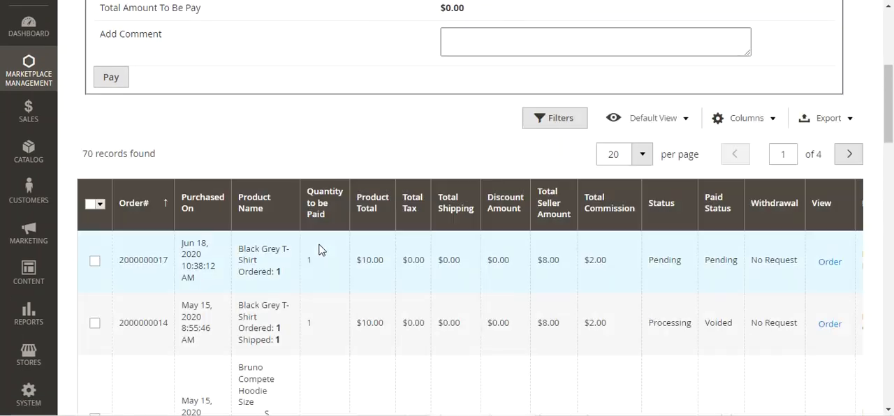
scroll(315, 248, down, 10)
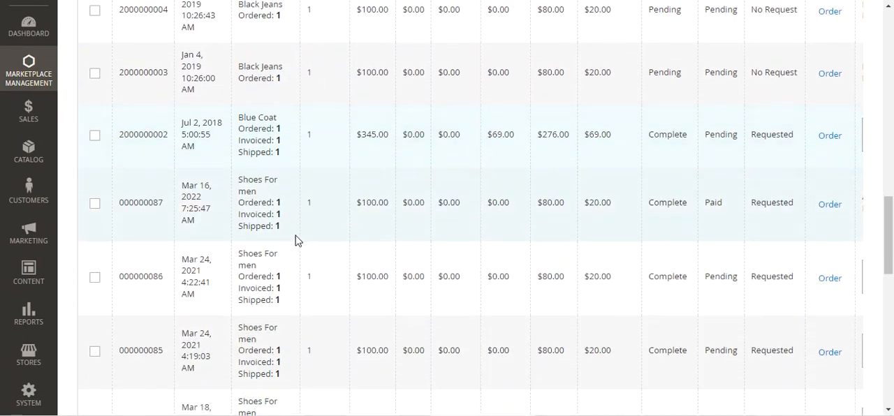
drag(136, 54, 164, 55)
scroll(333, 261, down, 6)
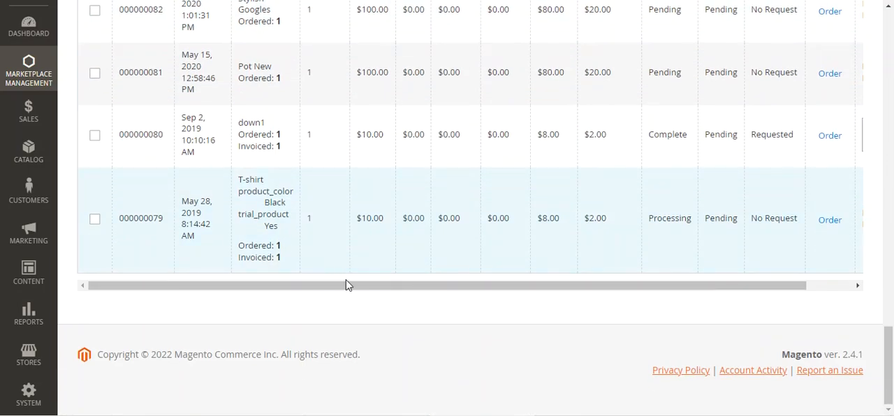
drag(391, 294, 465, 273)
scroll(360, 254, up, 6)
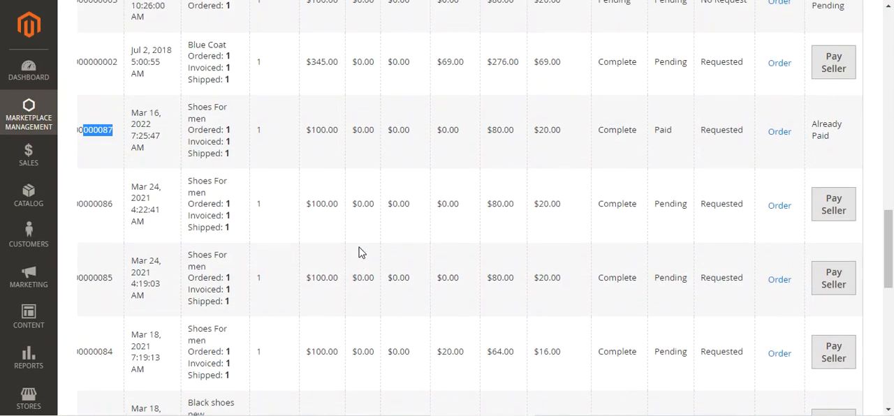
scroll(359, 254, up, 2)
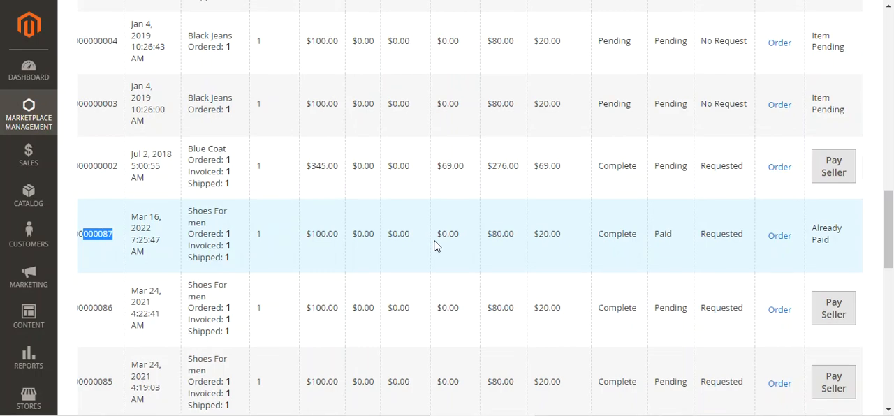
scroll(427, 243, up, 8)
scroll(405, 237, up, 7)
Step: Open the marketplace's sellers transaction list and review the newest transaction's ID, amount, type, method and creation date
click(32, 119)
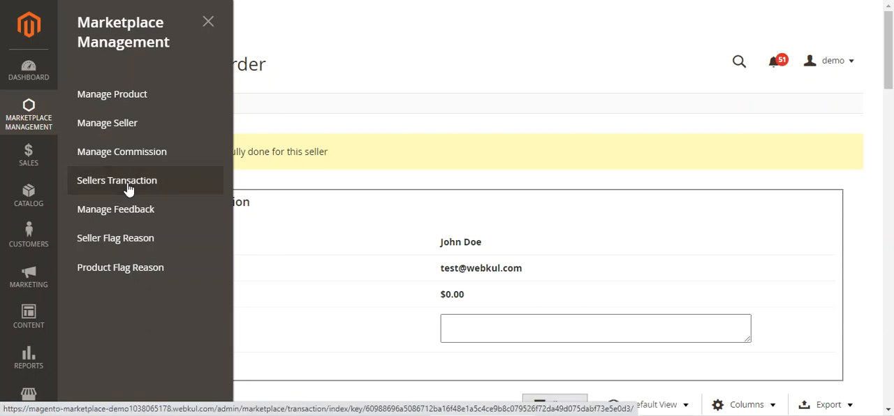
click(128, 187)
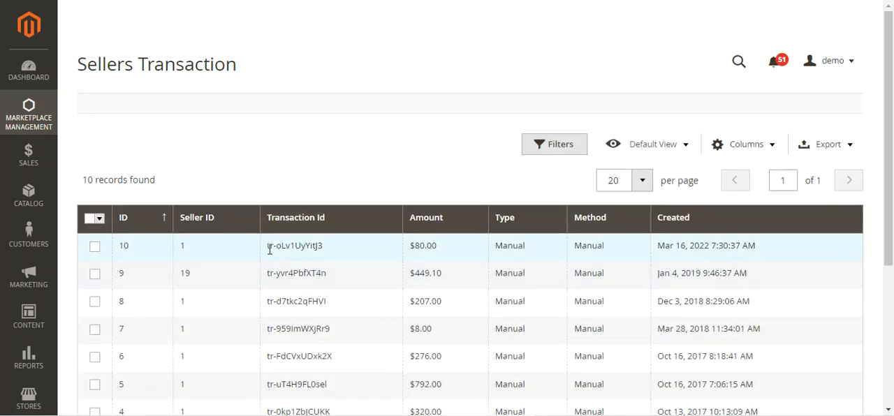
drag(268, 246, 322, 246)
drag(406, 246, 439, 248)
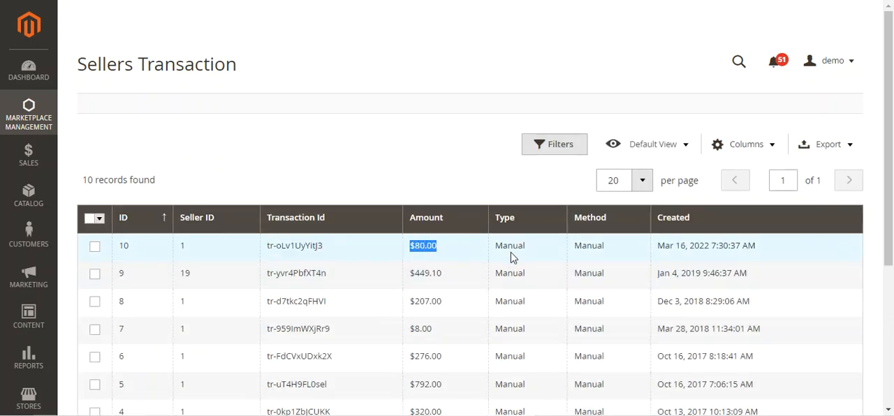
click(501, 247)
drag(575, 246, 758, 253)
click(664, 247)
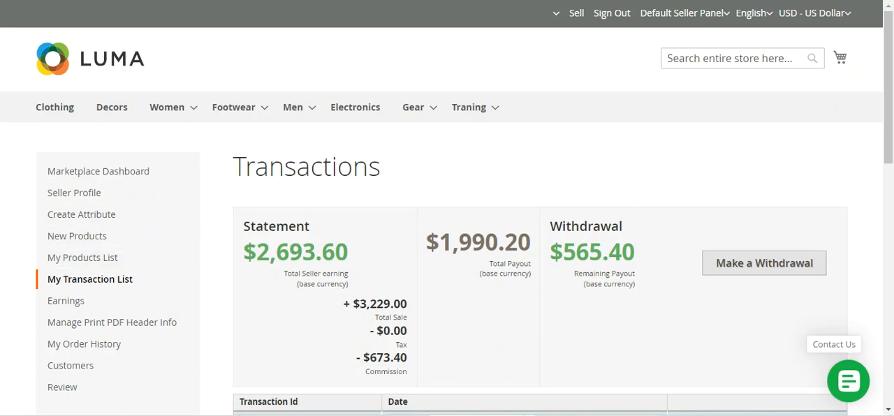
Step: Switch to the seller's storefront transaction list, reload it, and check the newest payment entry and its comment
scroll(354, 278, down, 3)
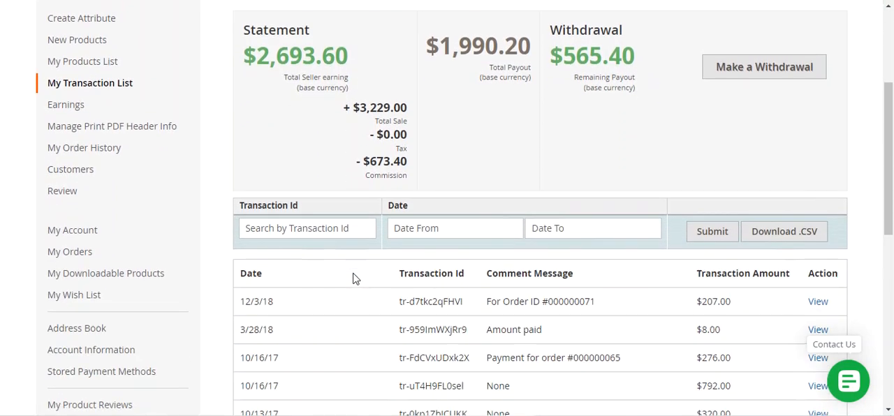
scroll(354, 279, down, 2)
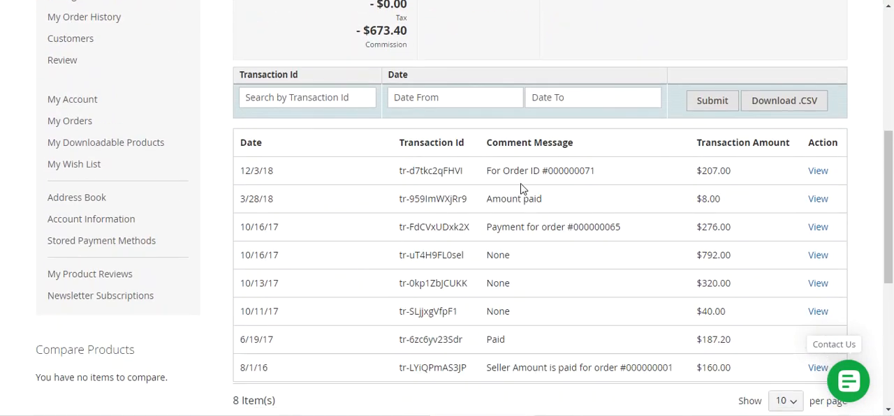
key(F5)
scroll(520, 188, down, 3)
scroll(519, 186, down, 1)
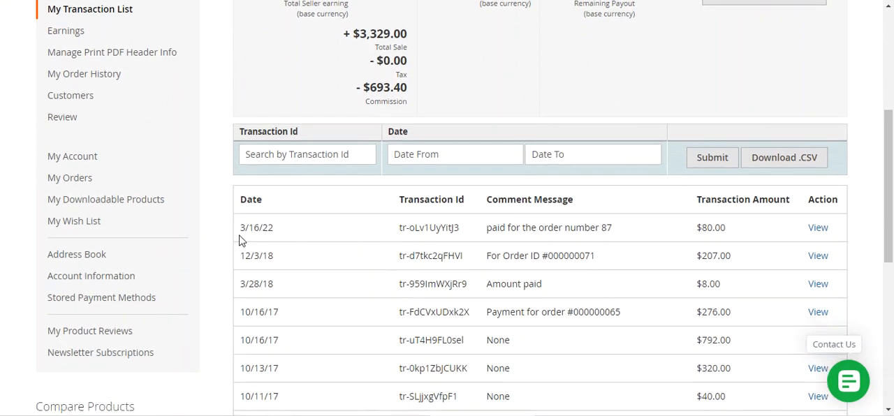
Step: Open the newest transaction's details from the seller's transaction list and check its type, method and comment message
drag(403, 233, 619, 236)
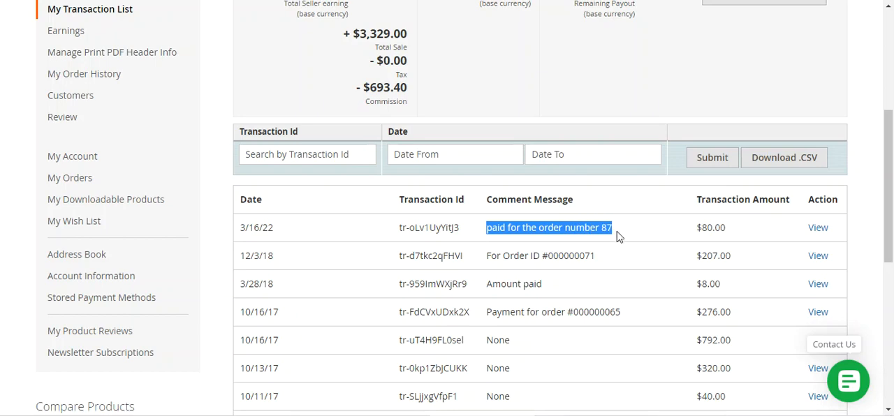
click(819, 231)
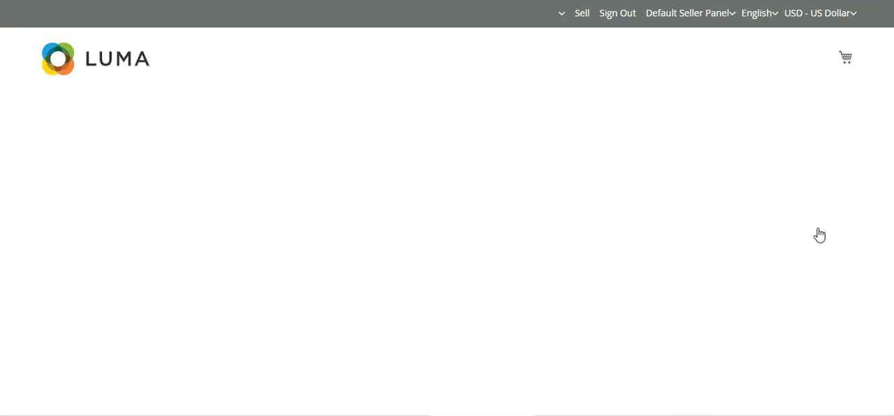
scroll(323, 233, down, 2)
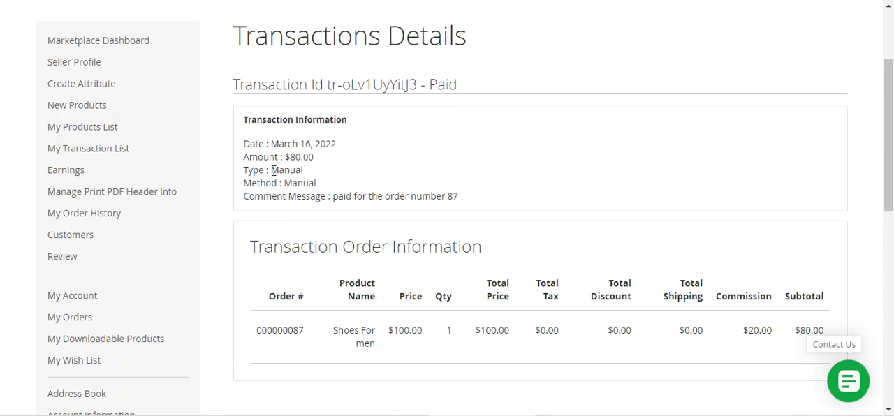
drag(272, 171, 316, 183)
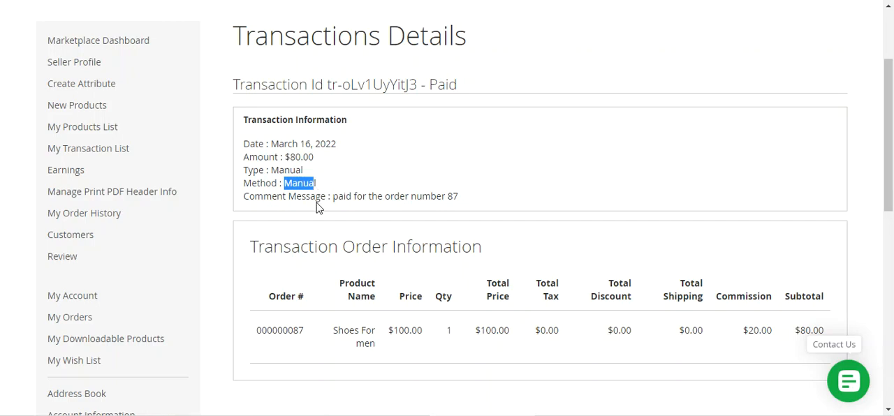
drag(334, 199, 452, 202)
Step: Review the order information of this transaction, including the order number, product, price, commission and subtotal
scroll(473, 243, down, 2)
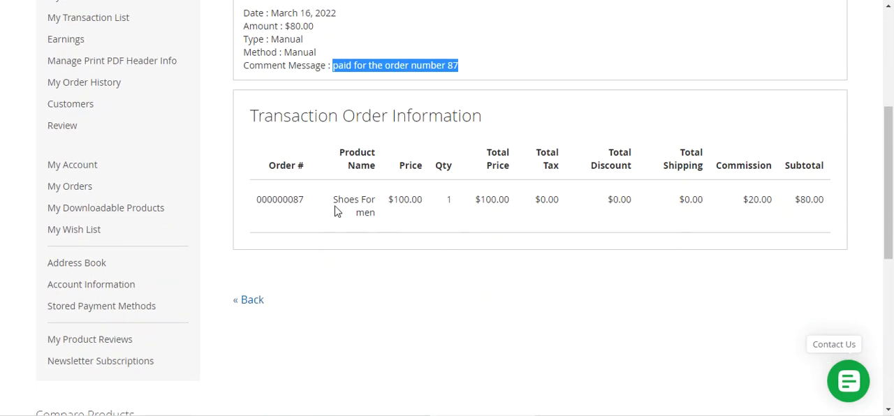
drag(275, 119, 468, 125)
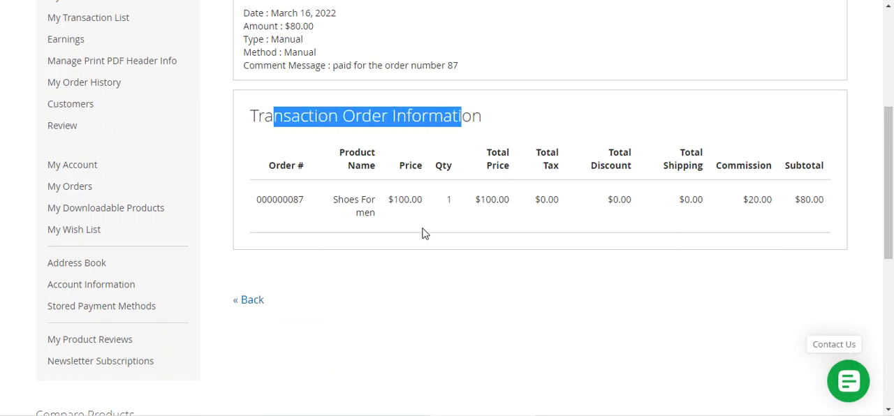
scroll(400, 231, up, 4)
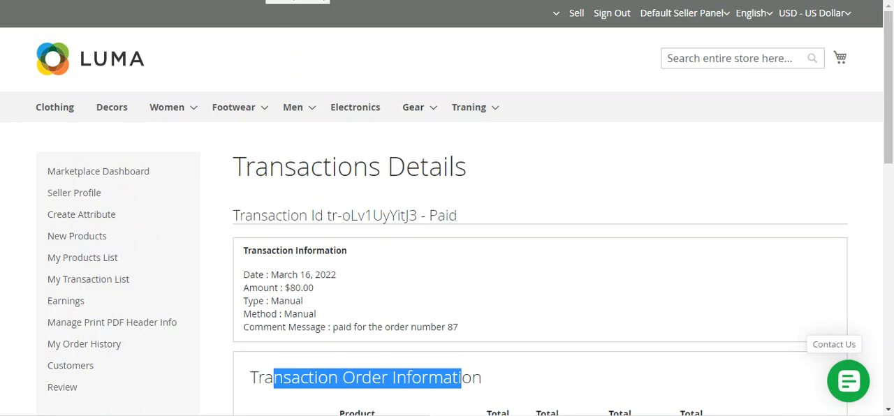
click(297, 1)
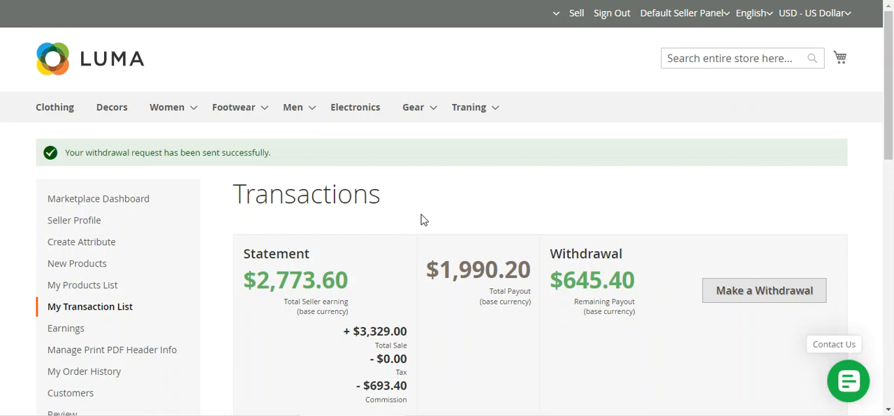
drag(890, 106, 890, 154)
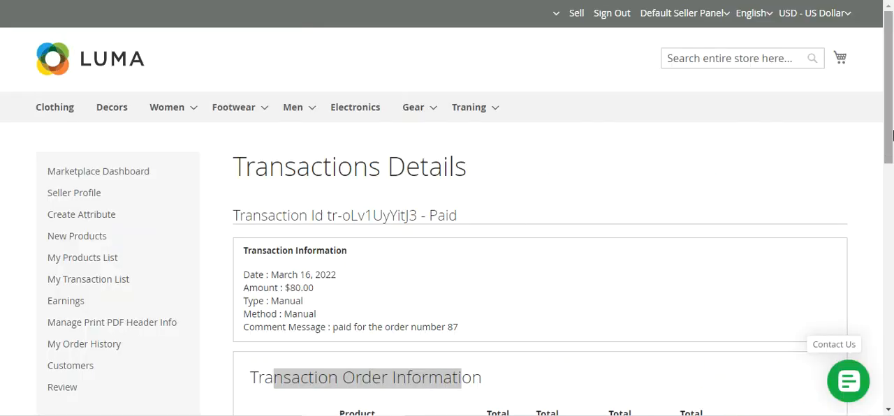
scroll(891, 95, down, 2)
mouse_move(892, 94)
mouse_down()
mouse_move(891, 123)
mouse_move(892, 81)
mouse_up()
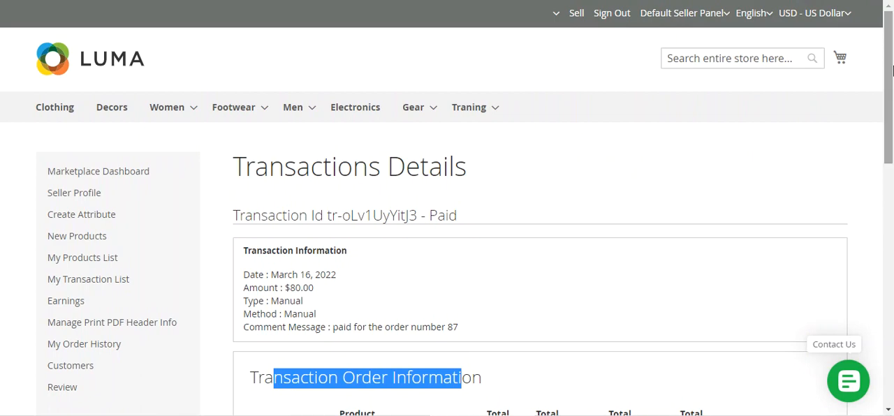